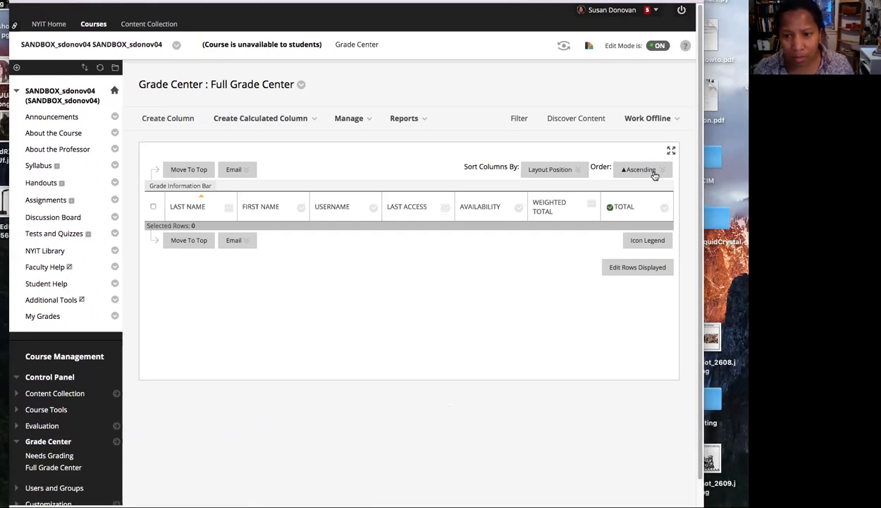
Download the full Grade Center to the computer as a comma-delimited file and open the downloaded CSV
left_click(656, 127)
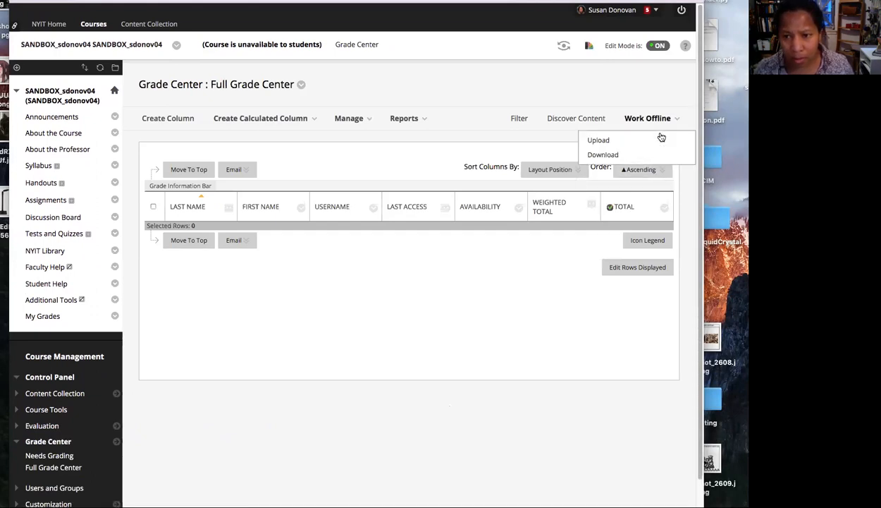
left_click(616, 155)
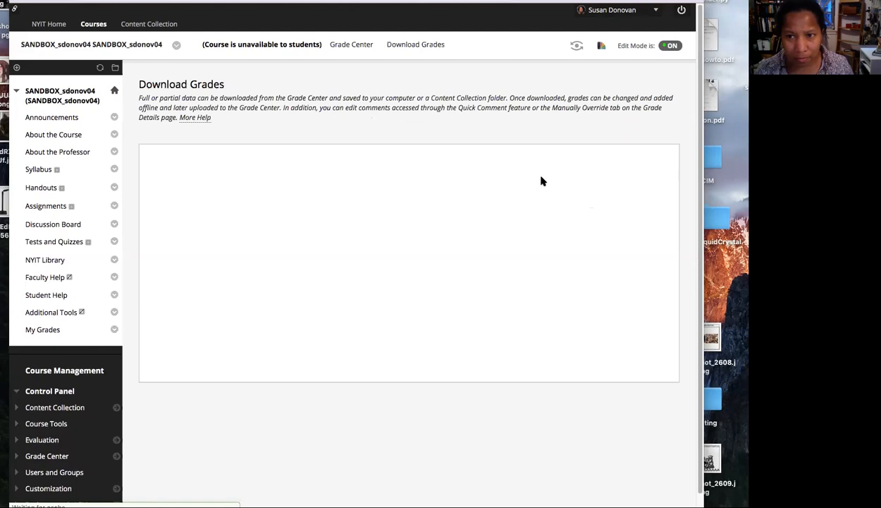
scroll(416, 260, "down", 2)
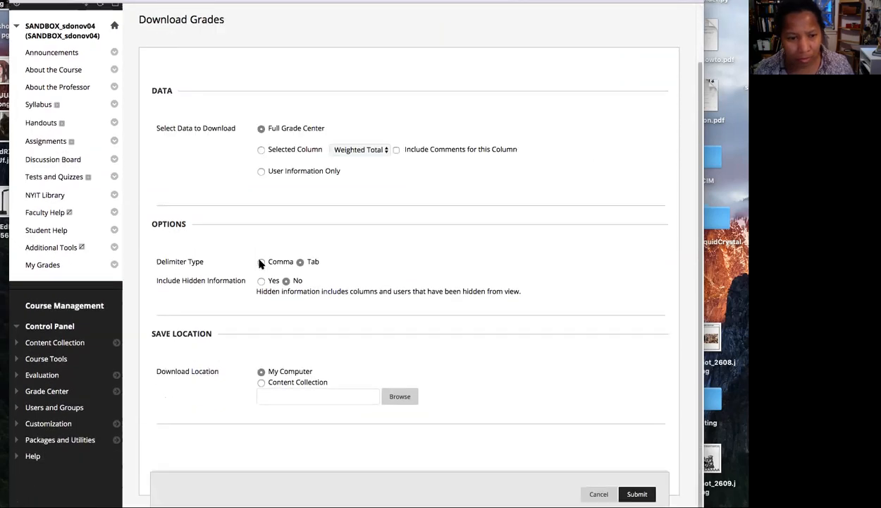
left_click(261, 265)
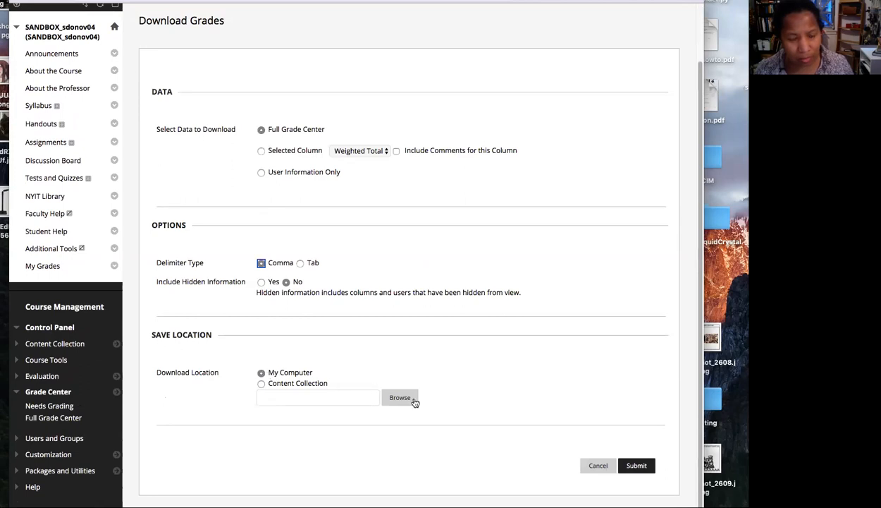
left_click(638, 465)
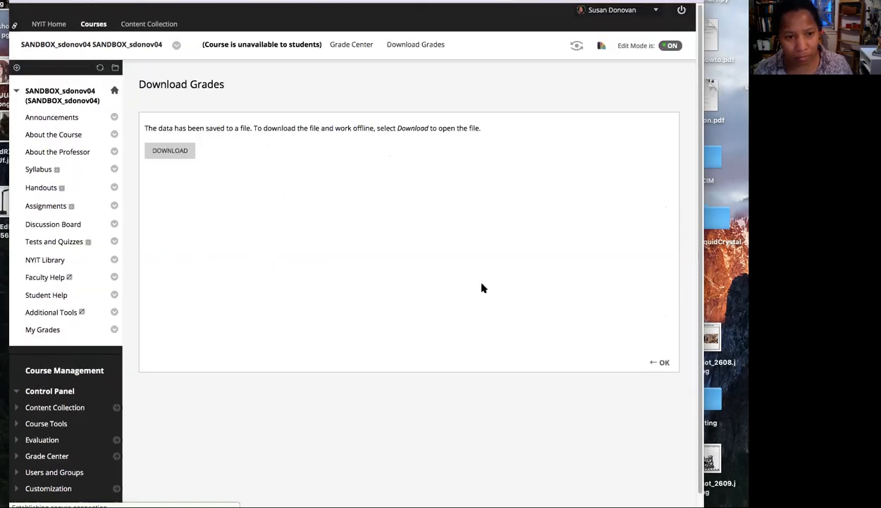
left_click(162, 151)
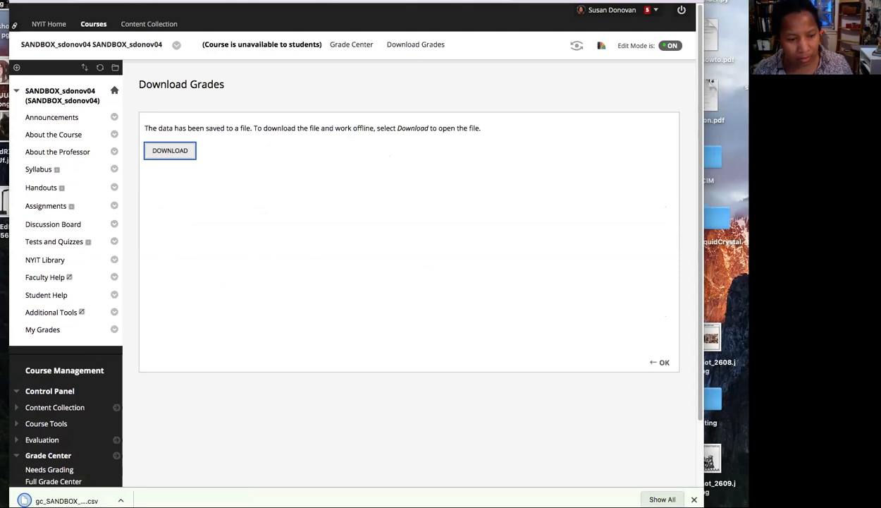
left_click(66, 500)
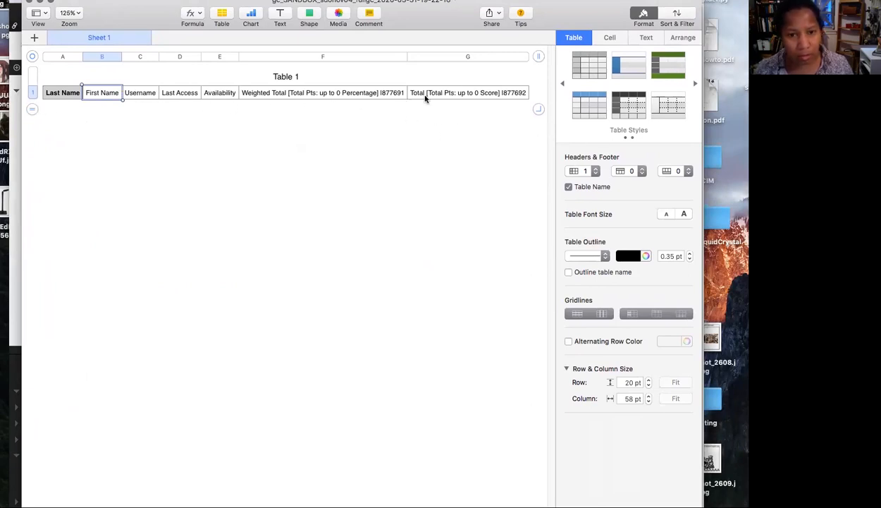
Add three columns after the Total column with the headers "col one", "col two" and "col three"
left_click(486, 97)
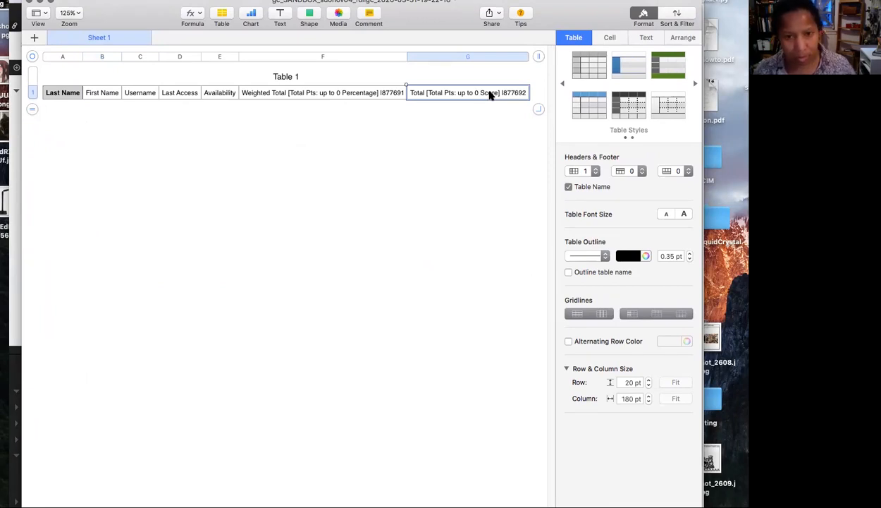
key("Tab")
key("Tab")
key("Tab")
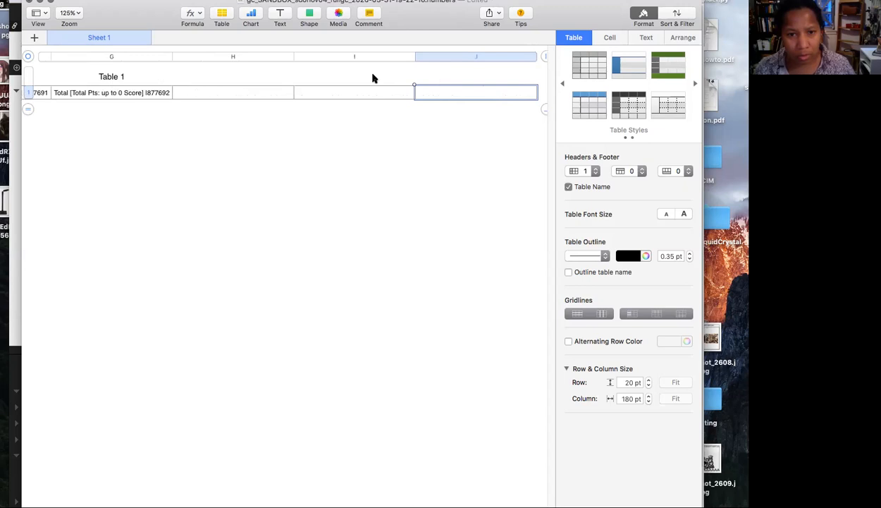
left_click(237, 93)
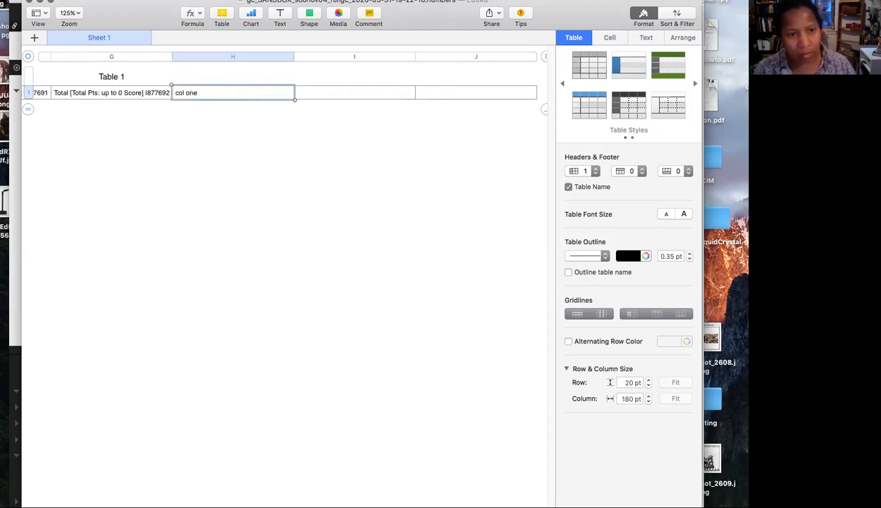
left_click(310, 97)
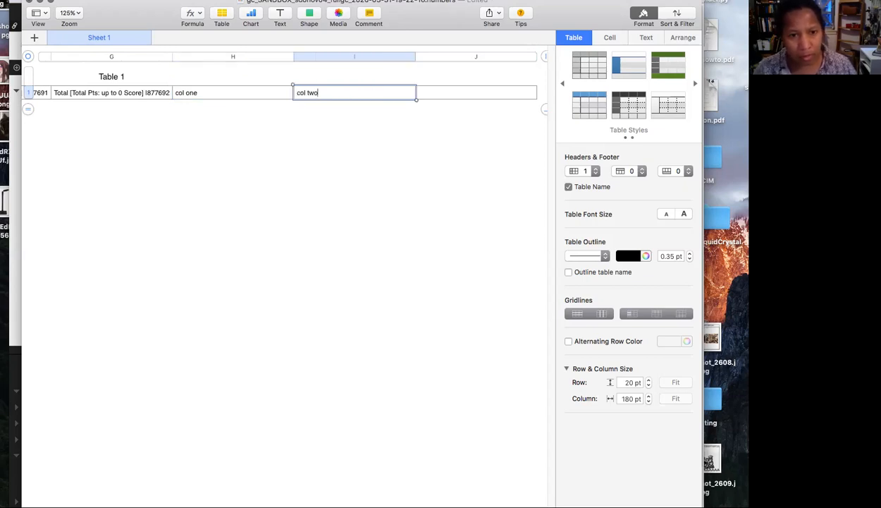
left_click(433, 93)
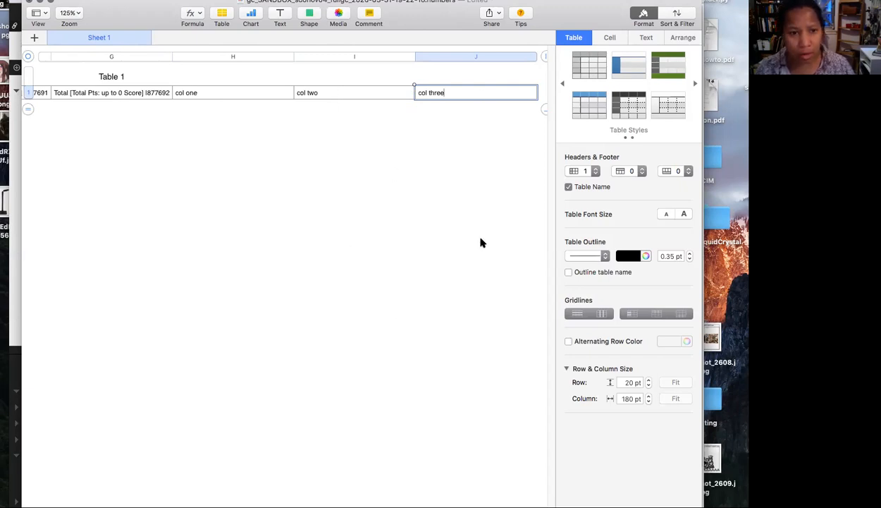
left_click(218, 93)
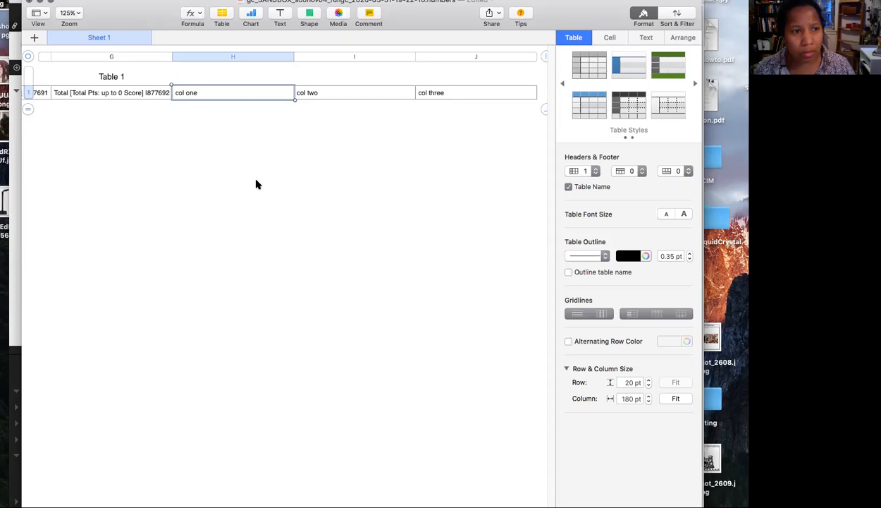
Export the spreadsheet as a Unicode (UTF-8) CSV named testtwo.csv in the Documents folder
left_click(68, 0)
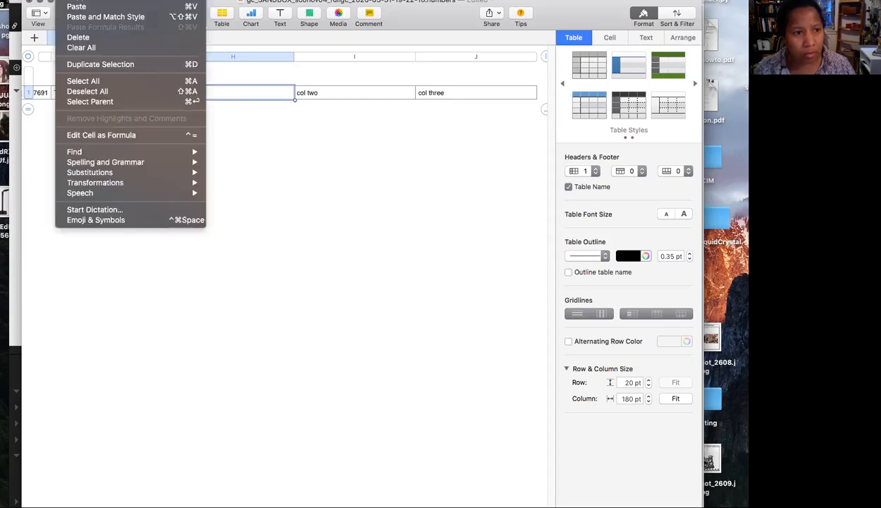
mouse_move(77, 59)
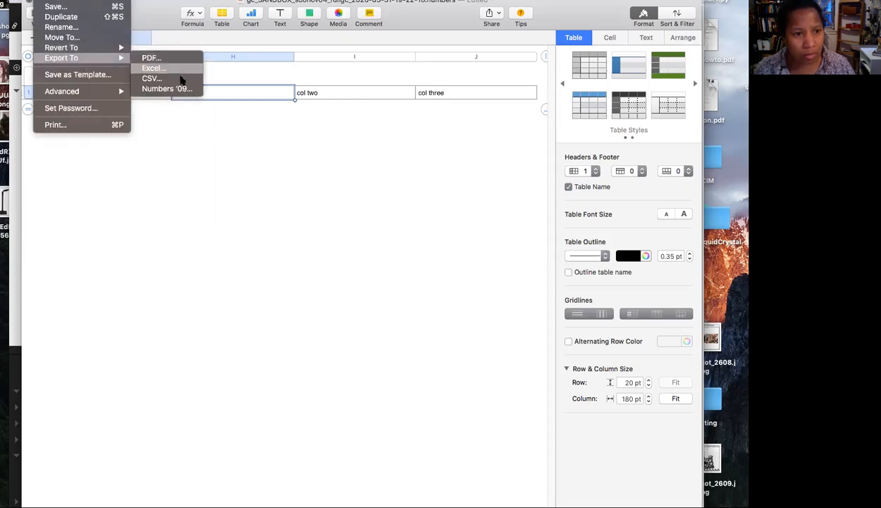
left_click(176, 79)
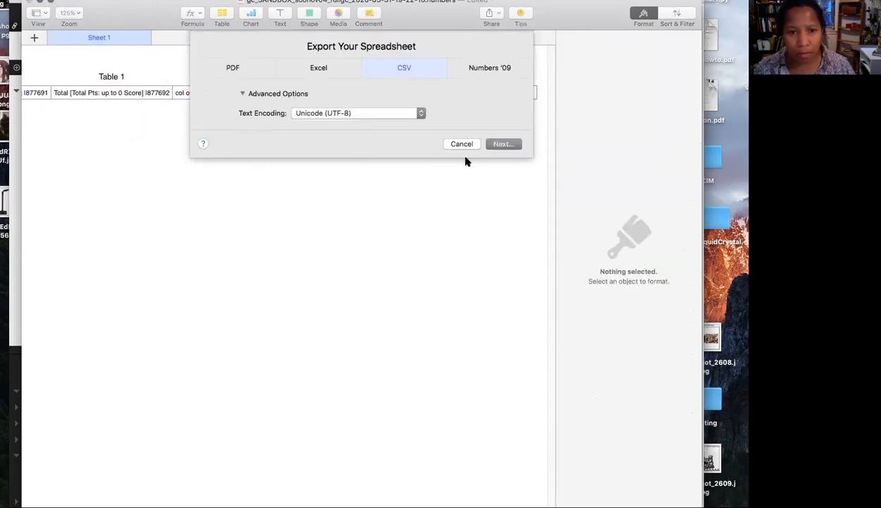
left_click(493, 144)
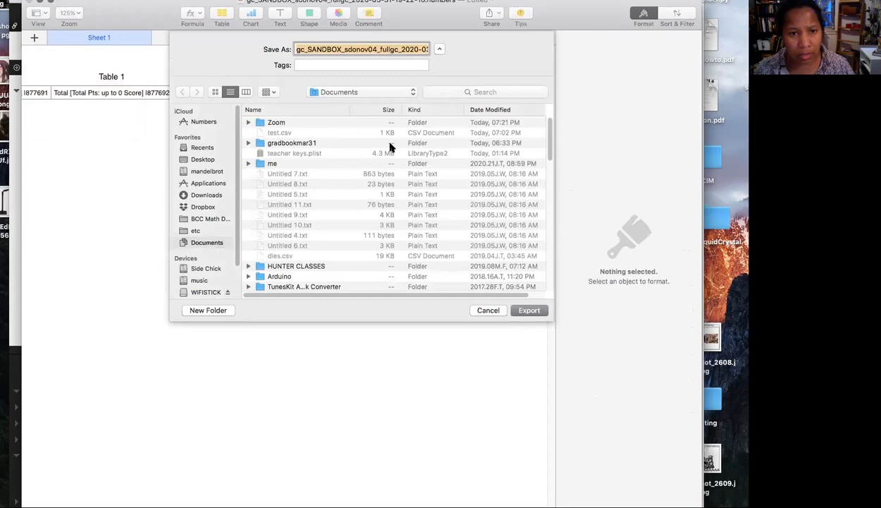
type("te")
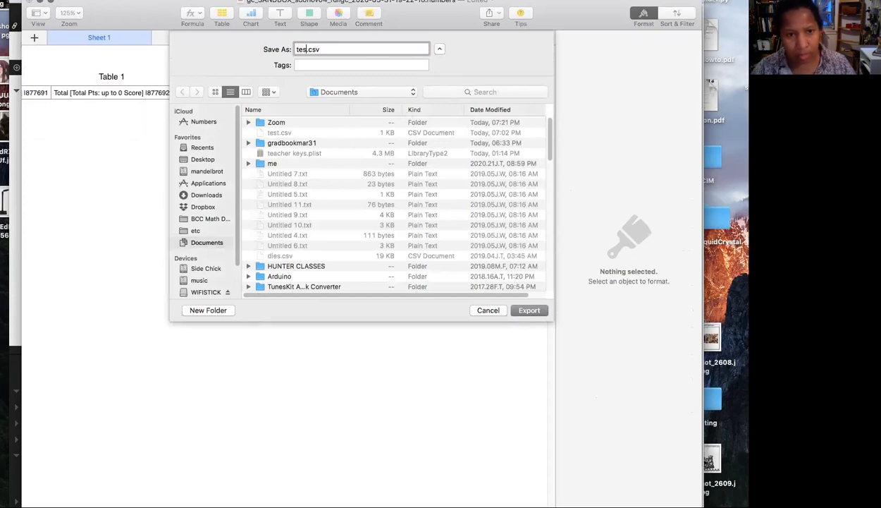
type("sttwo")
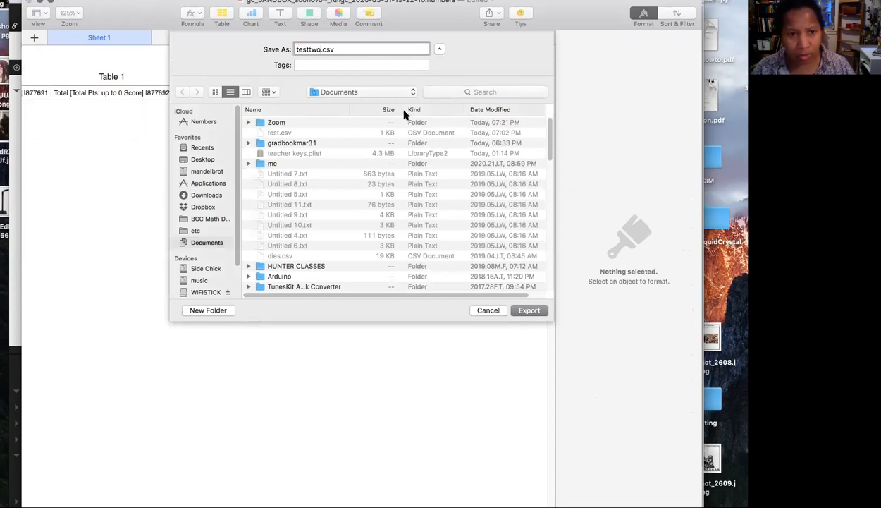
left_click(539, 311)
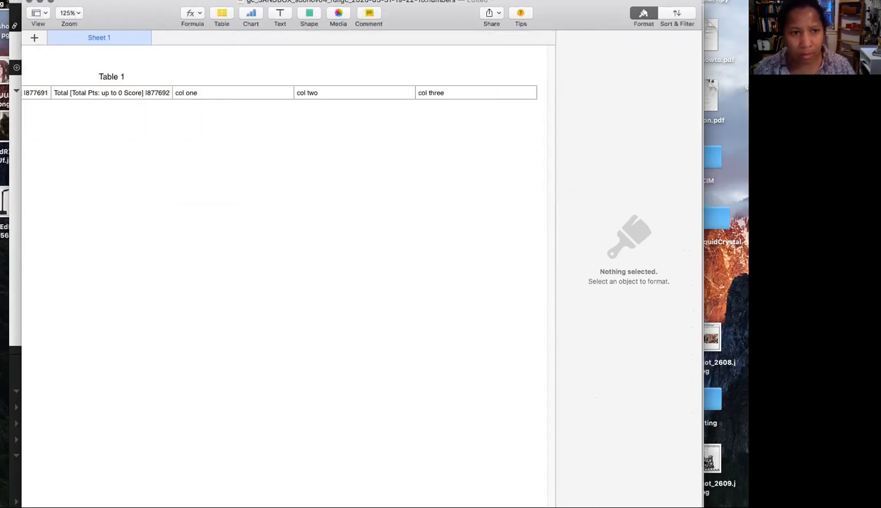
Switch back to Blackboard in the browser and open the Upload Grades page of the Full Grade Center
key("super+Tab")
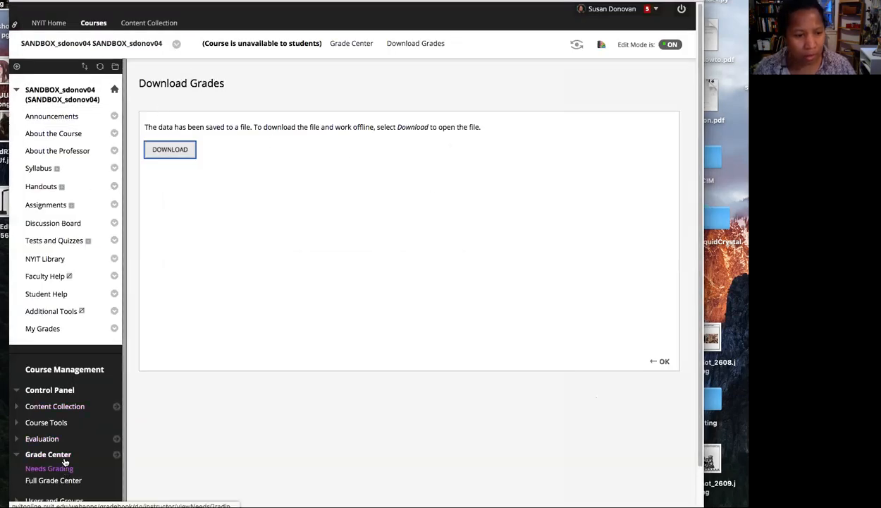
left_click(63, 480)
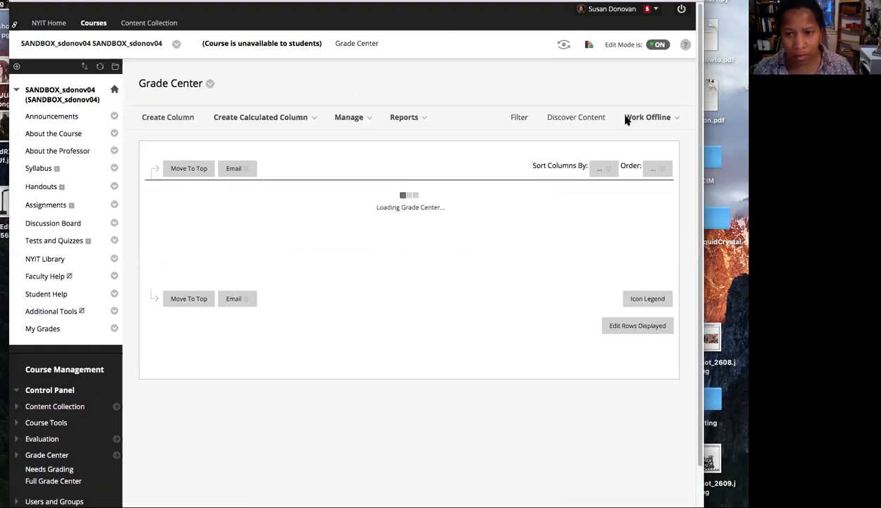
left_click(625, 119)
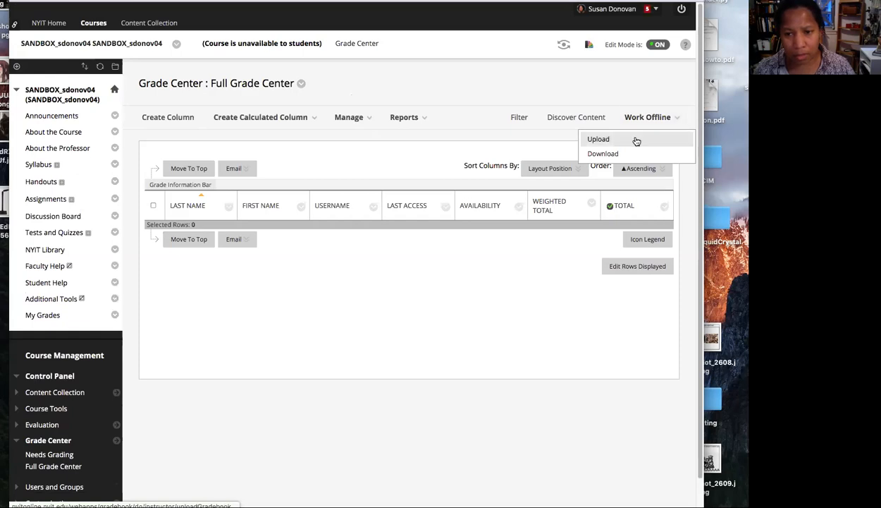
left_click(635, 141)
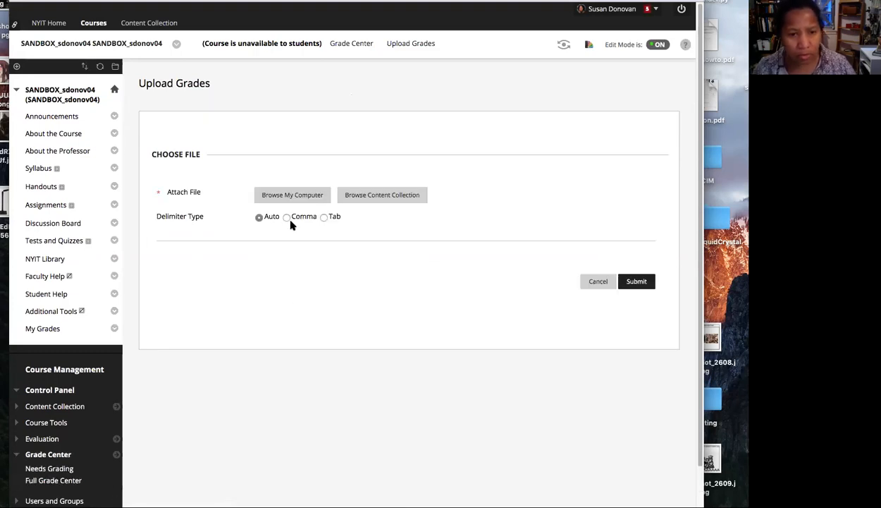
Upload testtwo.csv from the computer with the comma delimiter and approve adding its three new columns
left_click(286, 218)
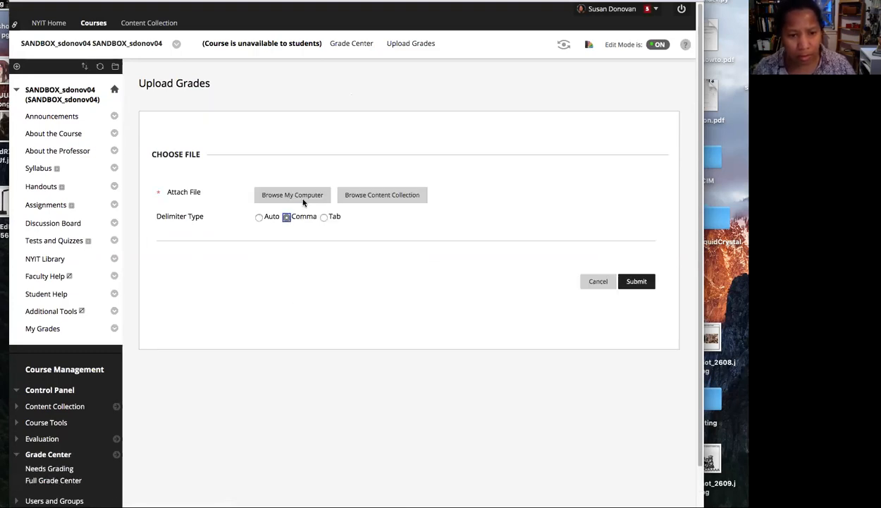
left_click(306, 197)
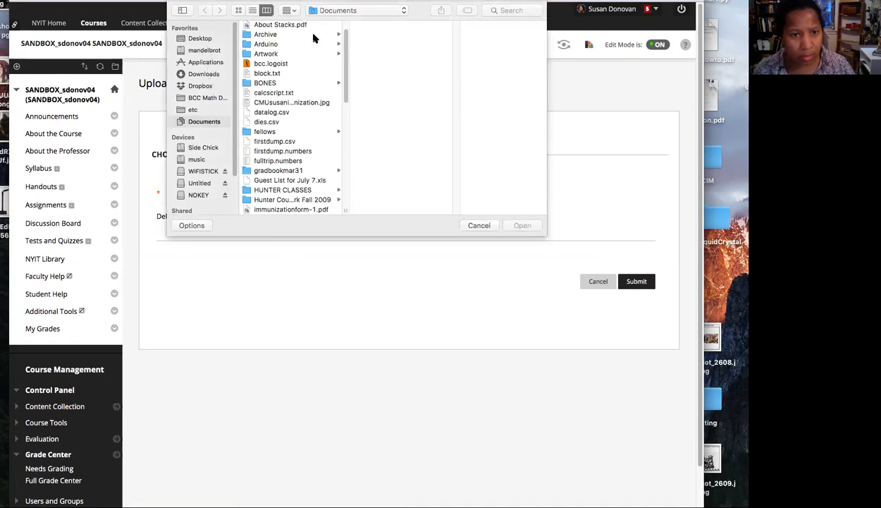
scroll(287, 175, "down", 10)
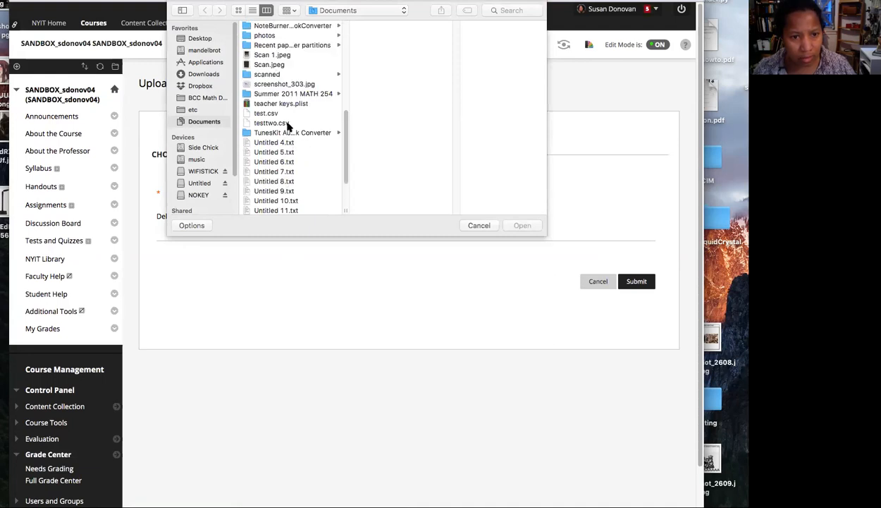
left_click(282, 123)
left_click(522, 226)
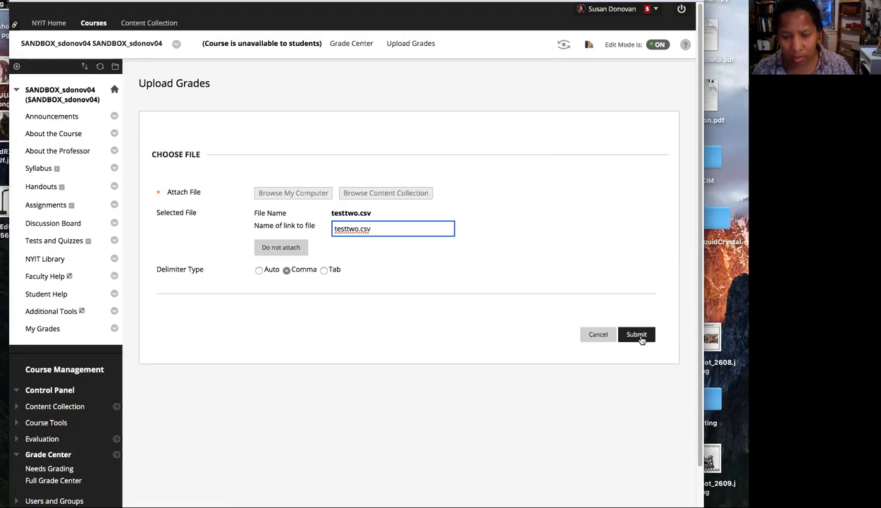
left_click(641, 340)
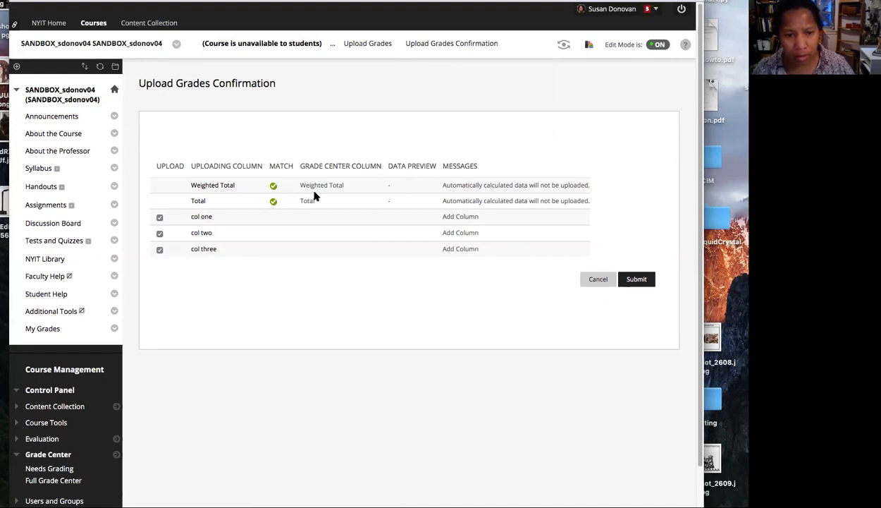
left_click(641, 281)
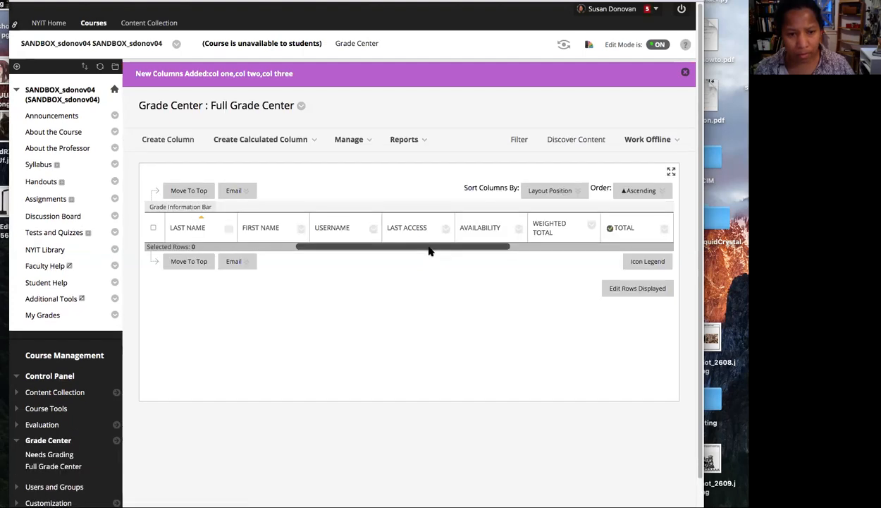
Examine the newly added columns in the Grade Center and the options available for col one
left_click_drag(587, 258, 620, 258)
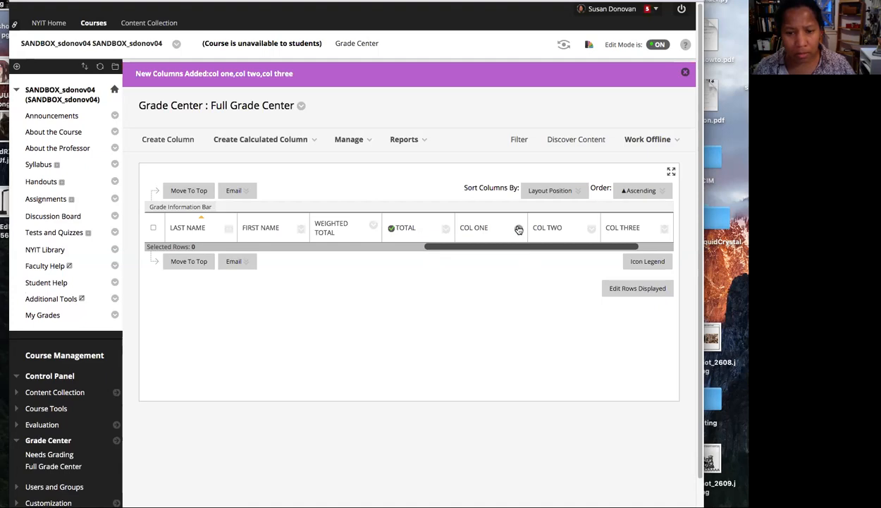
left_click(519, 229)
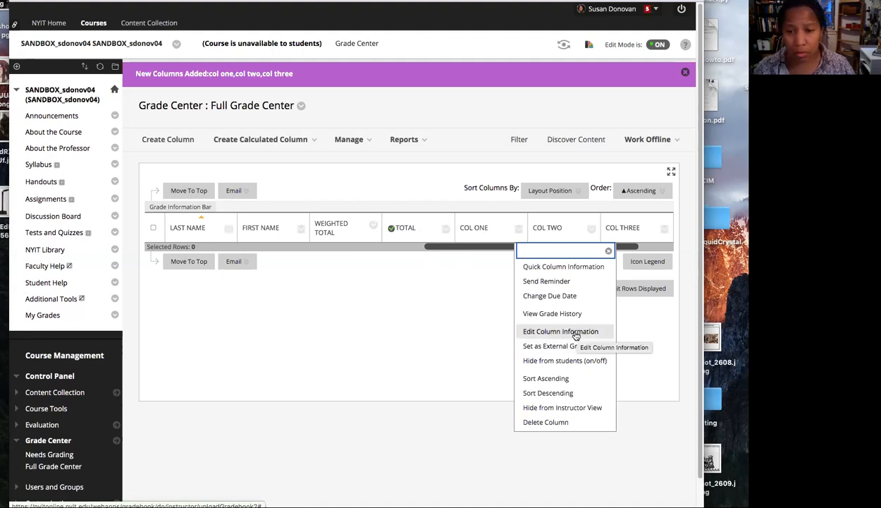
left_click(447, 325)
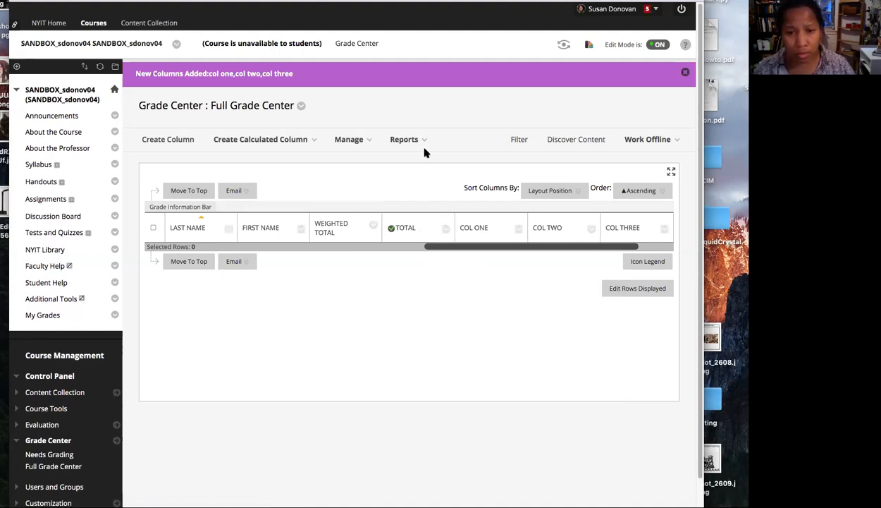
Open the Grade Center's Column Organization page and change the category of col one and col two to Test
left_click(341, 136)
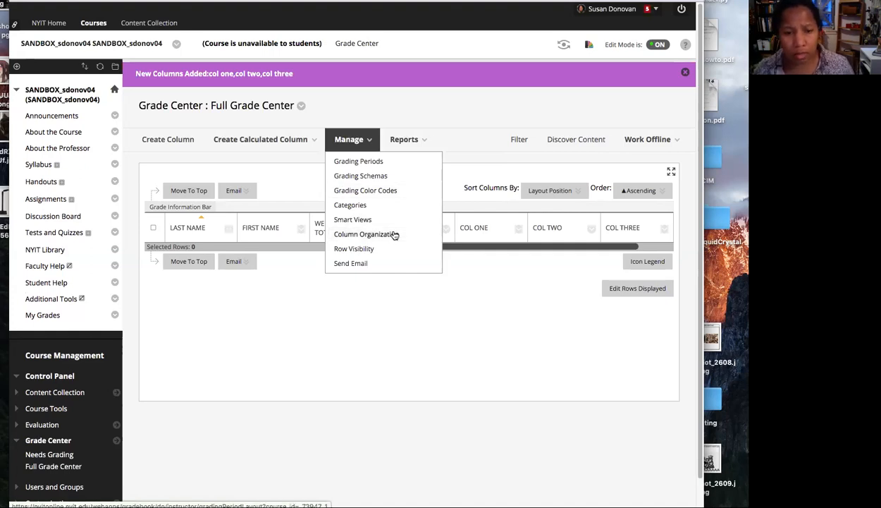
left_click(395, 235)
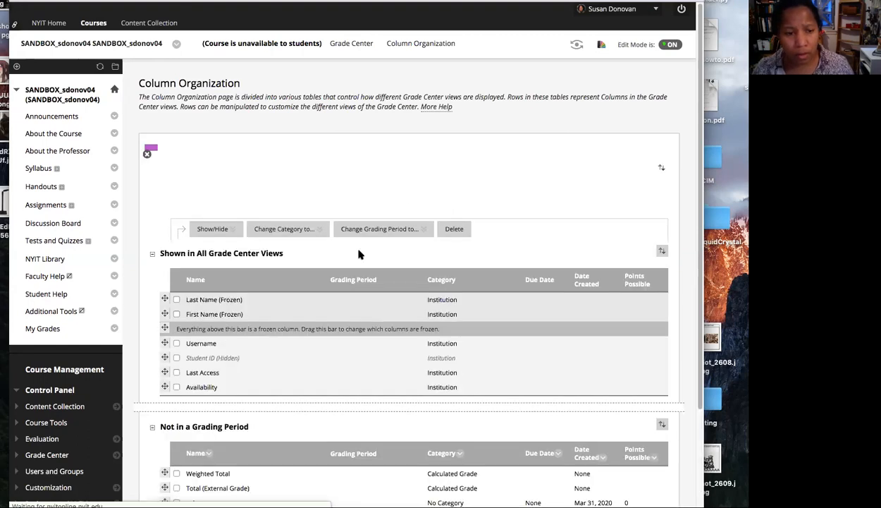
scroll(389, 178, "down", 5)
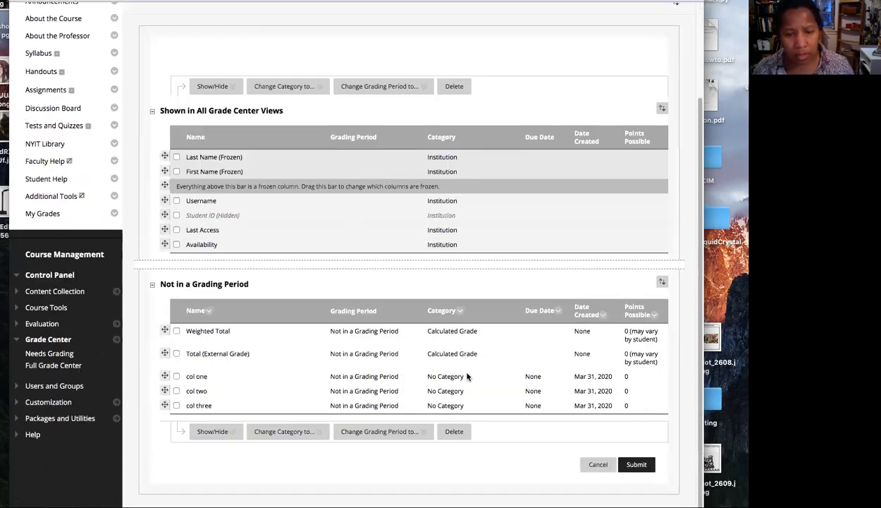
left_click(176, 377)
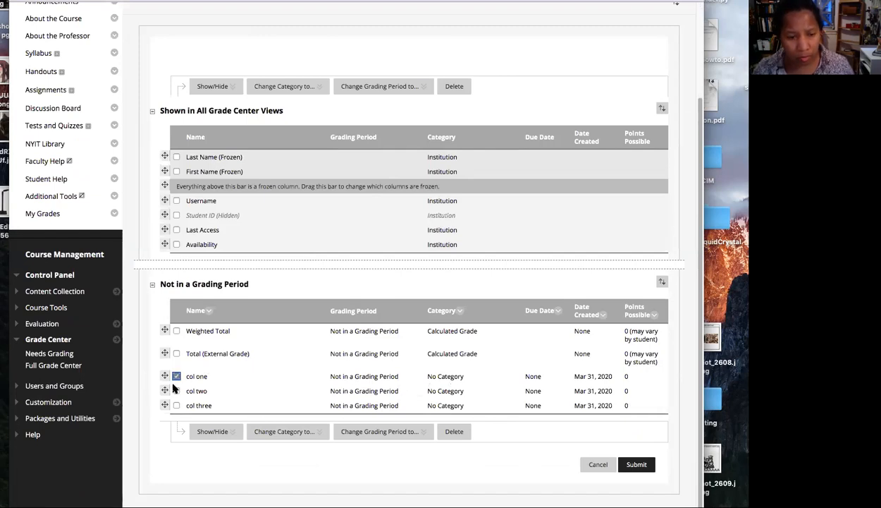
left_click(267, 431)
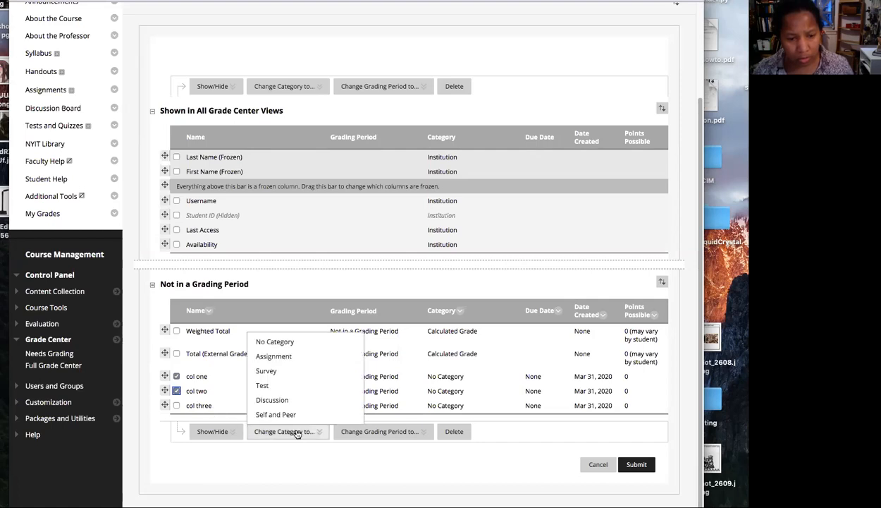
left_click(306, 387)
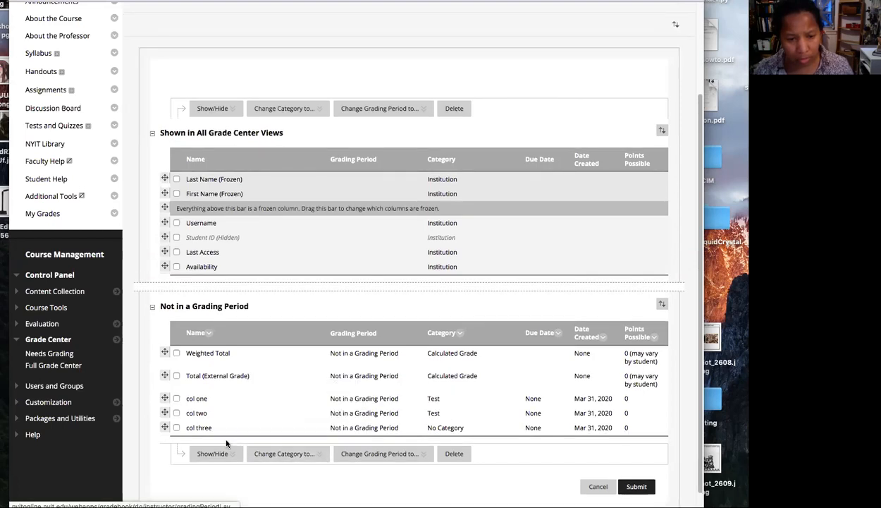
Change the category of col three to Assignment and submit the column organization
left_click(177, 428)
left_click(361, 455)
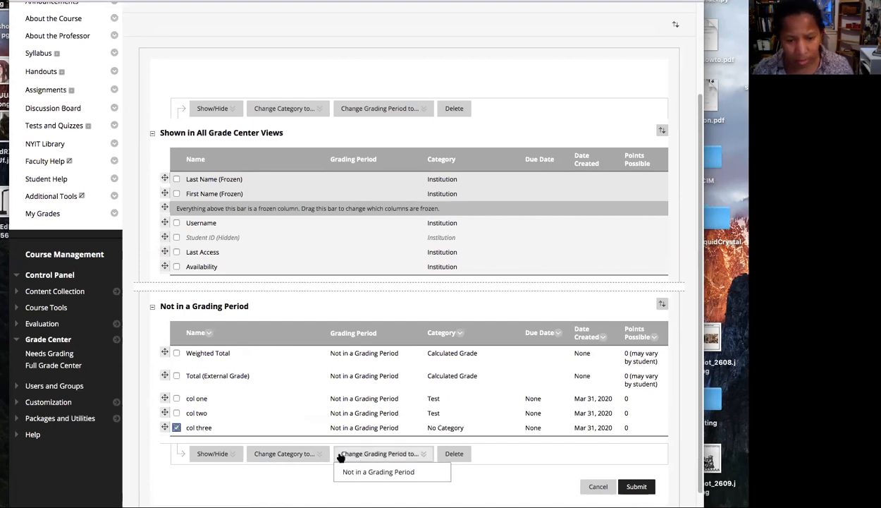
left_click(300, 455)
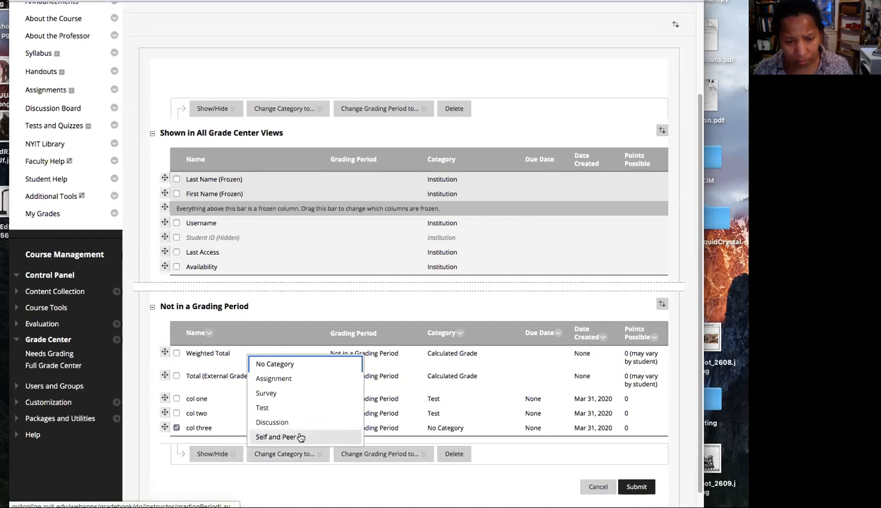
left_click(298, 378)
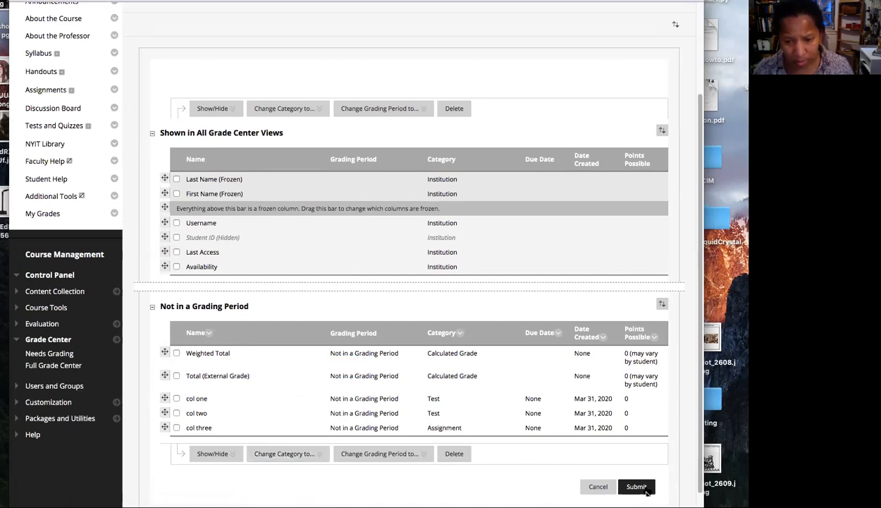
left_click(642, 487)
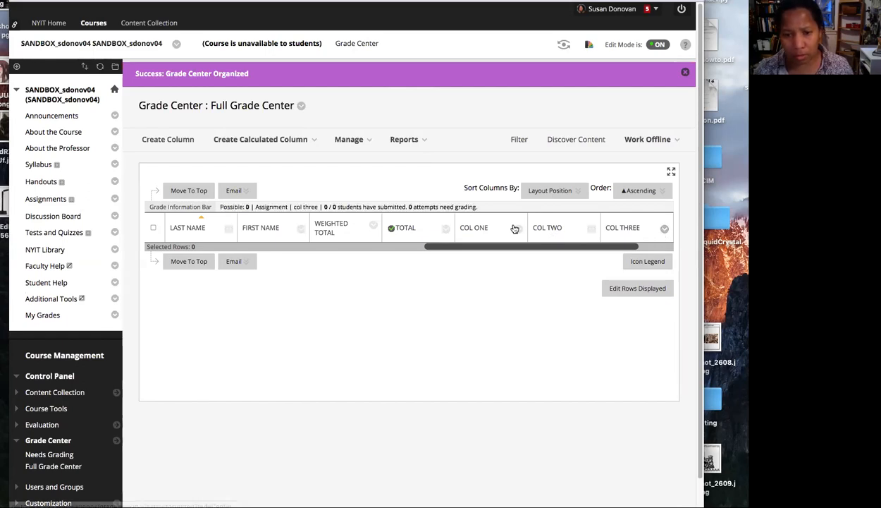
Edit the column information of col one and set its points possible to 100
left_click(519, 228)
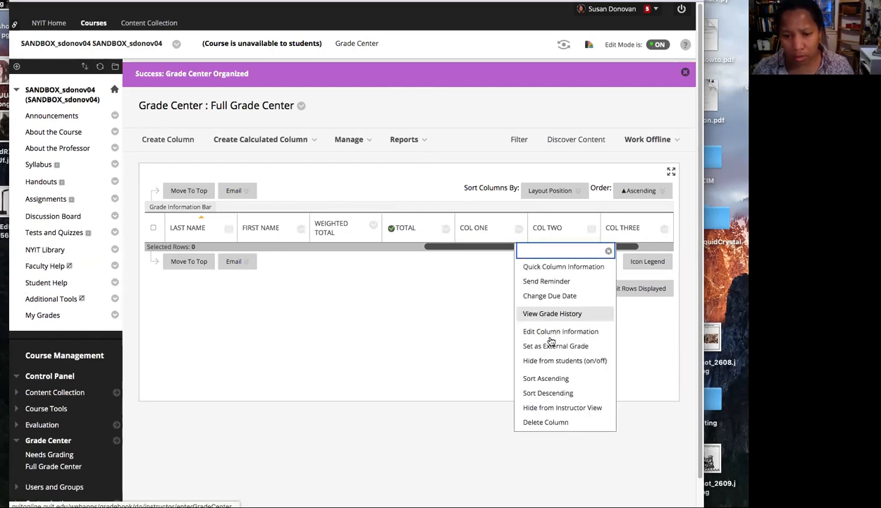
left_click(334, 264)
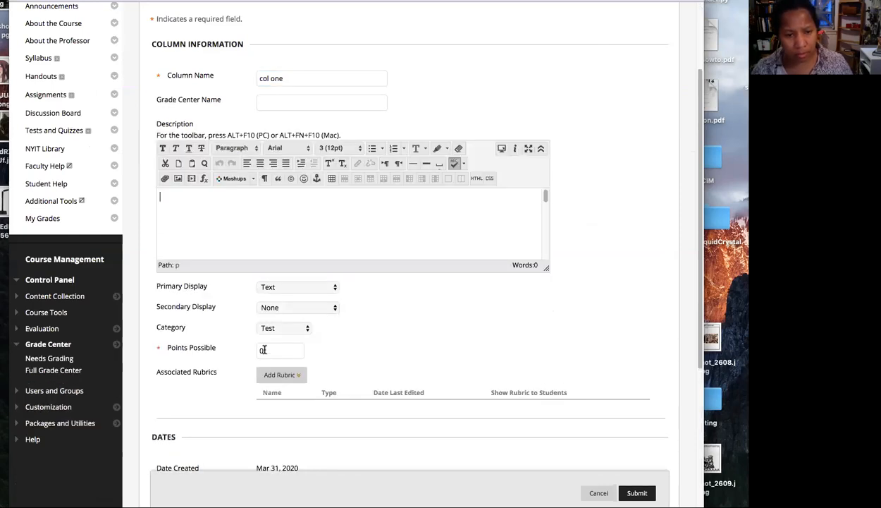
left_click(272, 350)
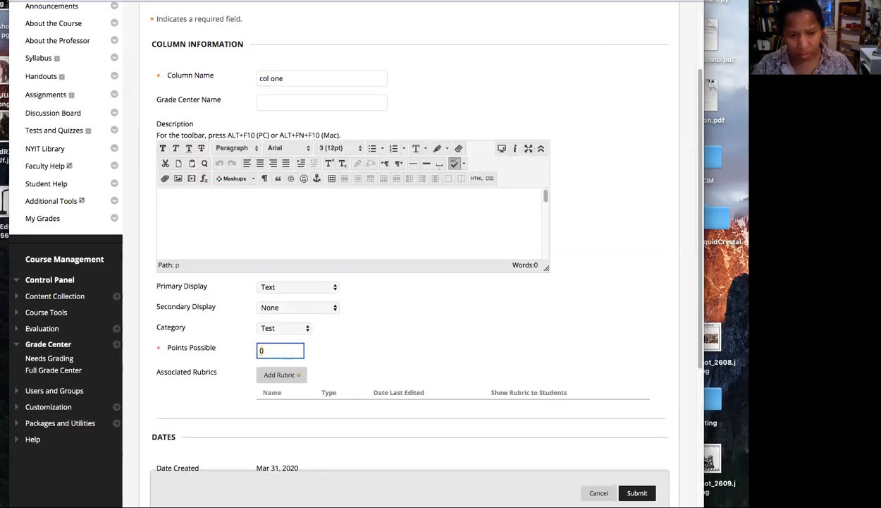
type("100")
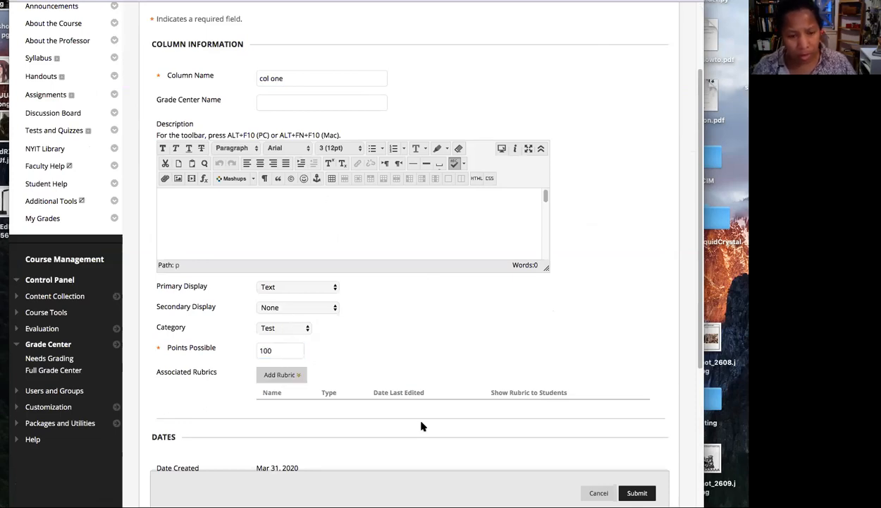
Set col one to be included in Grade Center calculations and submit the column's settings
scroll(416, 412, "down", 3)
scroll(277, 131, "down", 3)
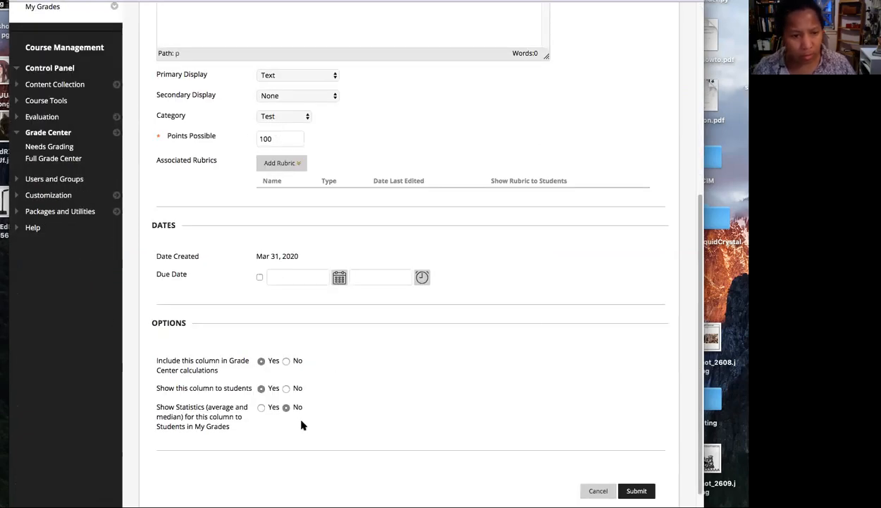
scroll(302, 421, "down", 1)
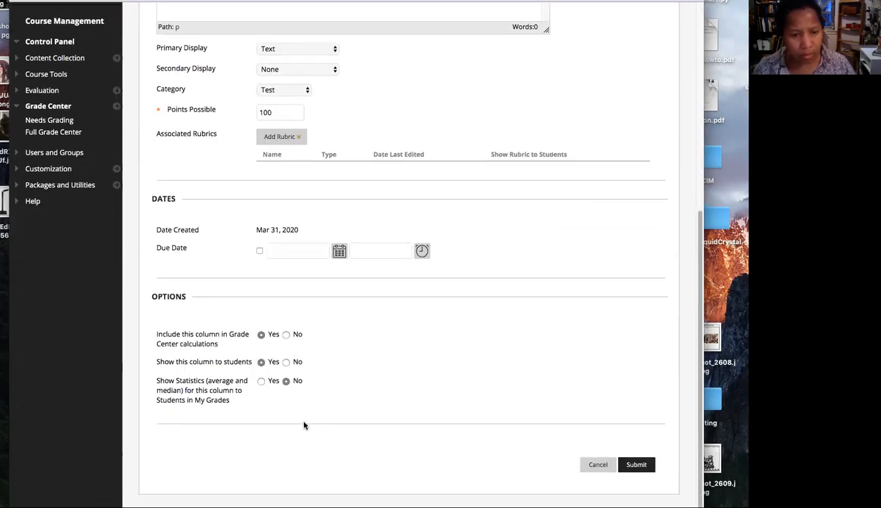
left_click(261, 335)
left_click(640, 465)
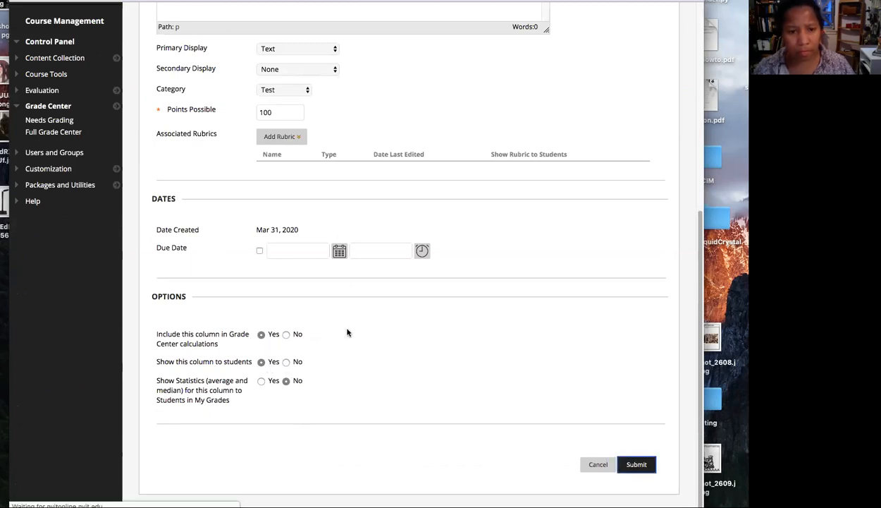